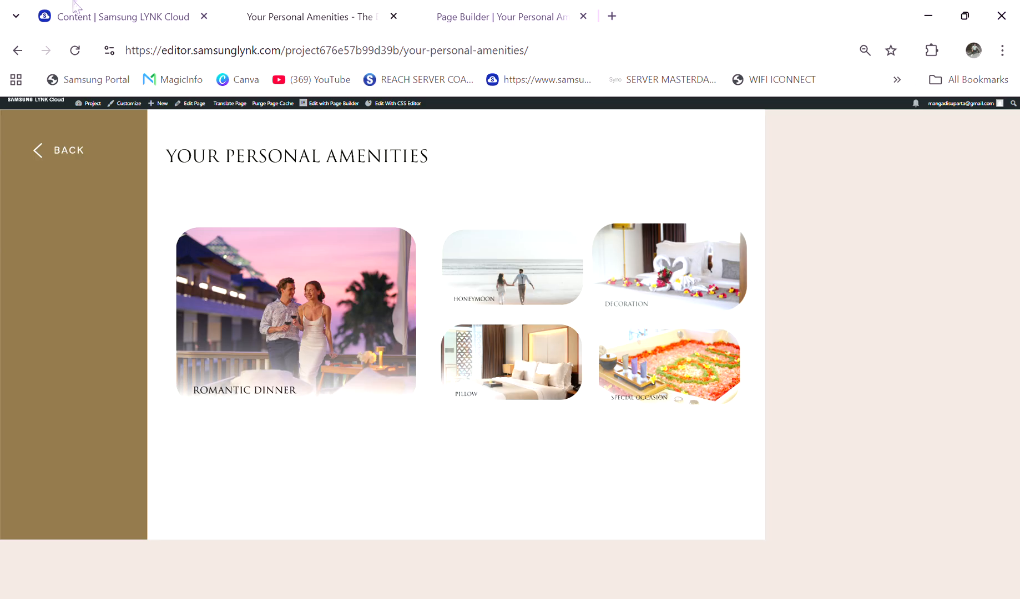
Step: Create a new page titled "Romatic Dinner" from the project's page list and open it for editing in Page Builder
{"action": "left_click", "coordinate": [85, 14]}
{"action": "left_click", "coordinate": [503, 561]}
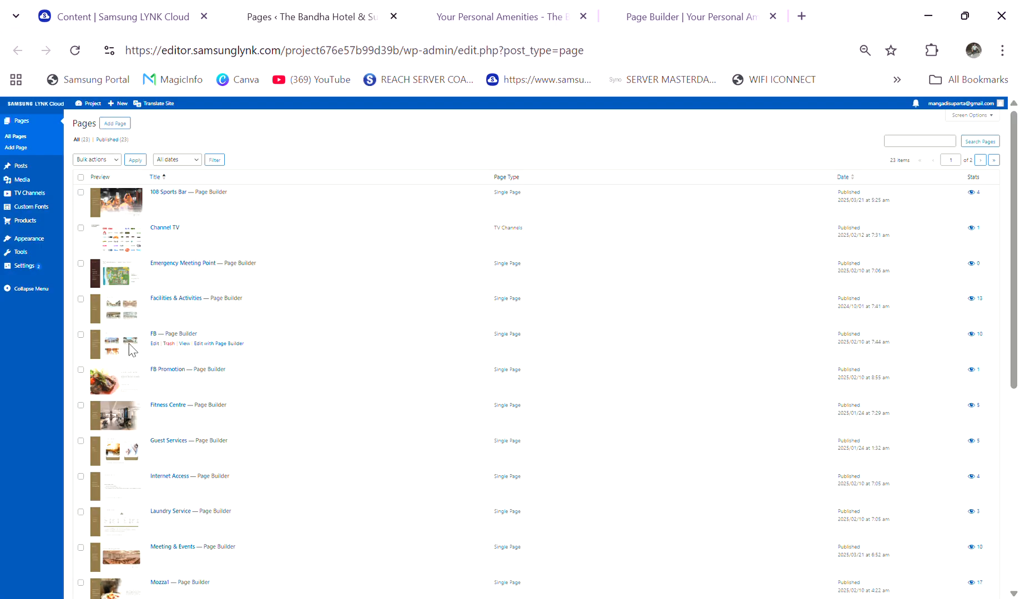
{"action": "left_click", "coordinate": [130, 124]}
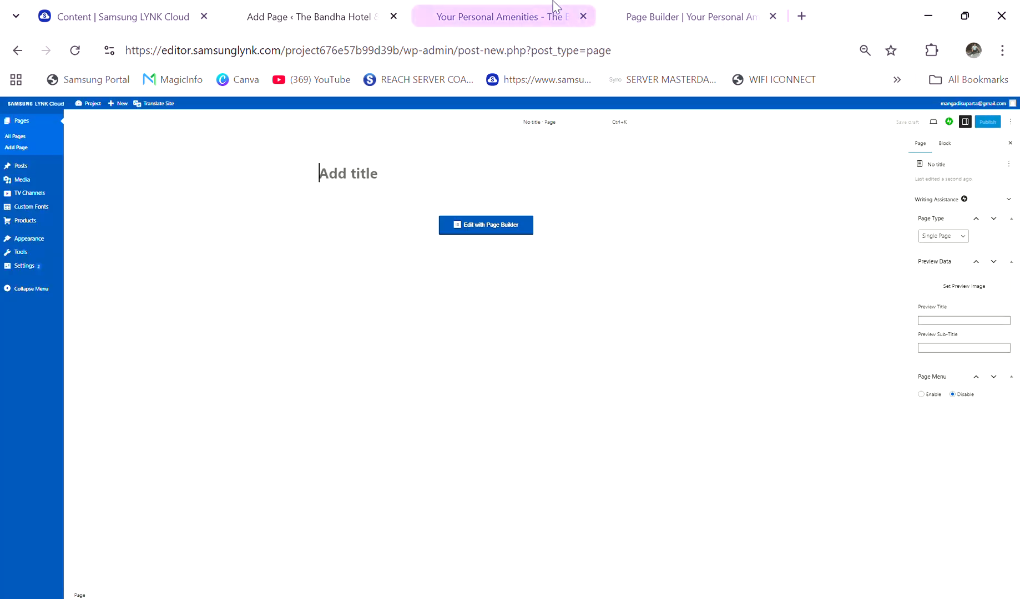
{"action": "left_click", "coordinate": [641, 8]}
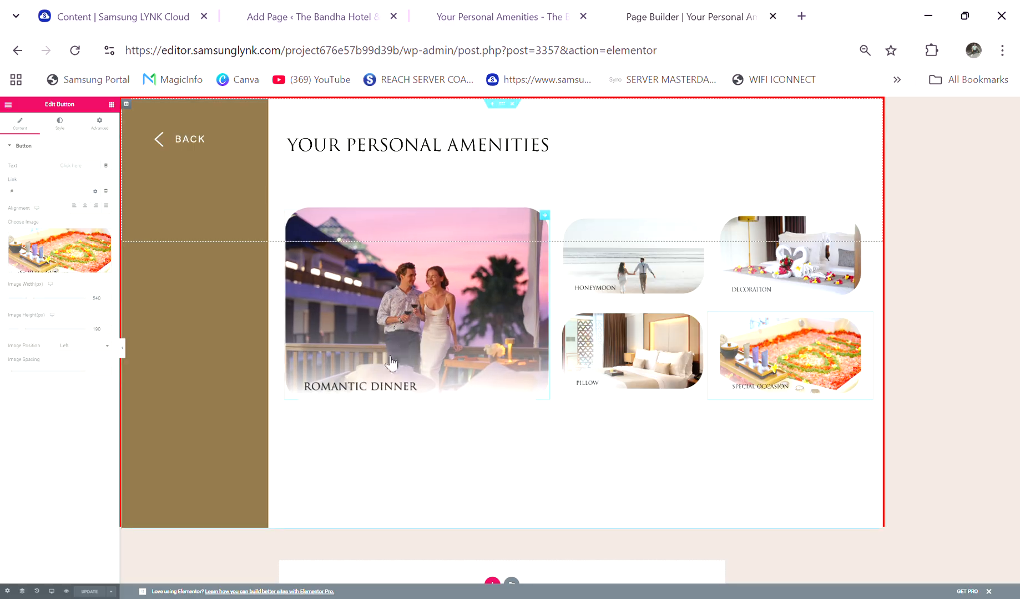
{"action": "left_click", "coordinate": [275, 12]}
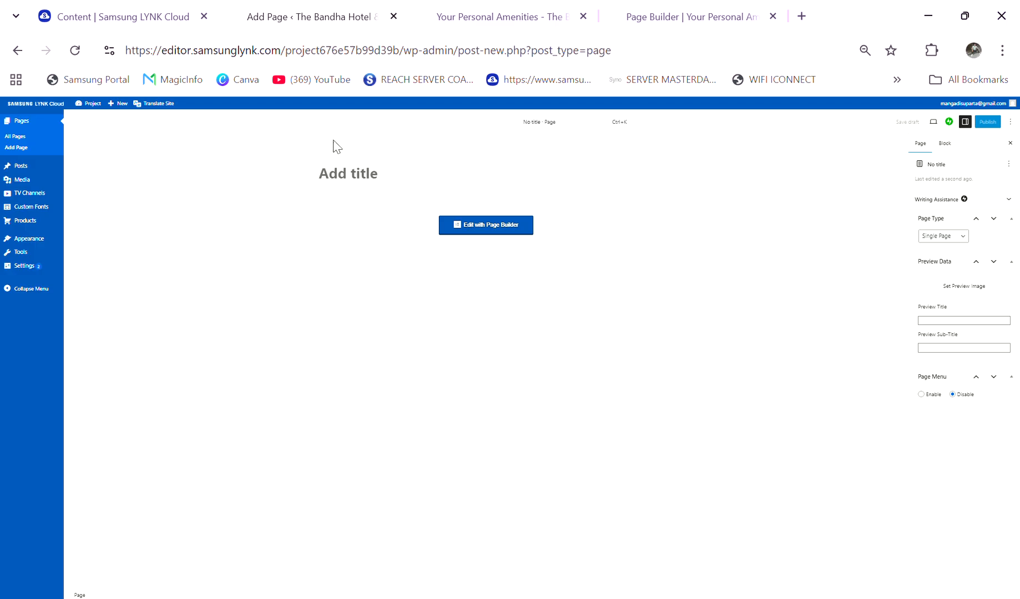
{"action": "type", "text": "Romatic Dinner"}
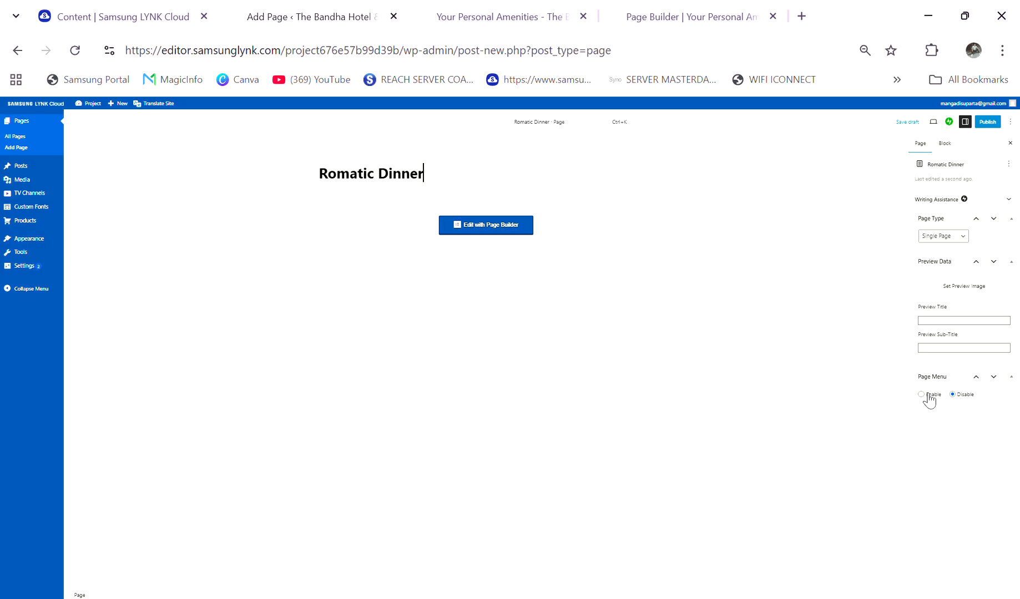
{"action": "left_click", "coordinate": [488, 226]}
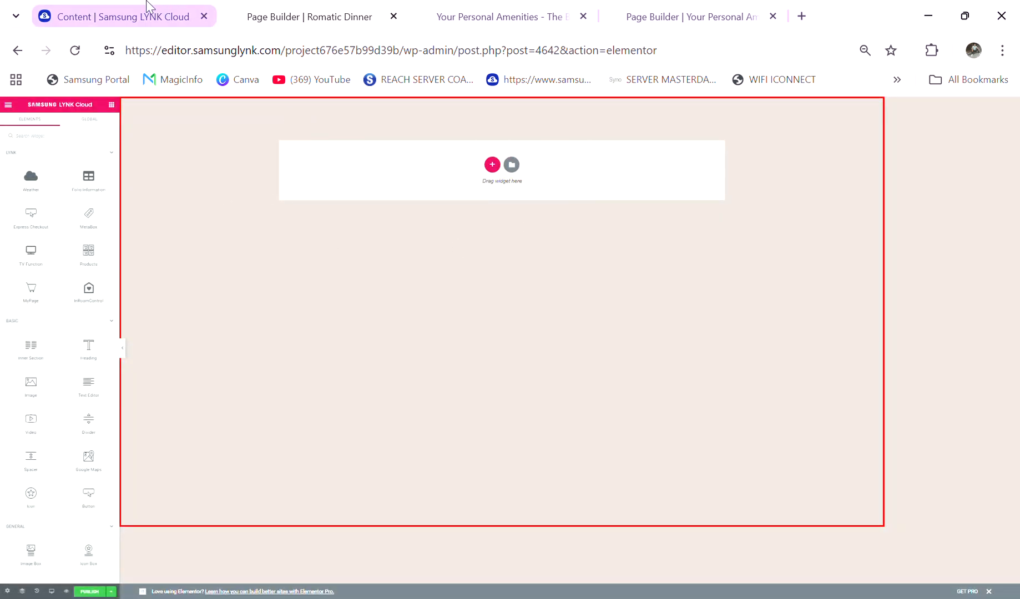
Step: Open the project's page list again from the cloud content page and locate the Romatic Dinner draft
{"action": "left_click", "coordinate": [153, 17]}
{"action": "left_click", "coordinate": [527, 563]}
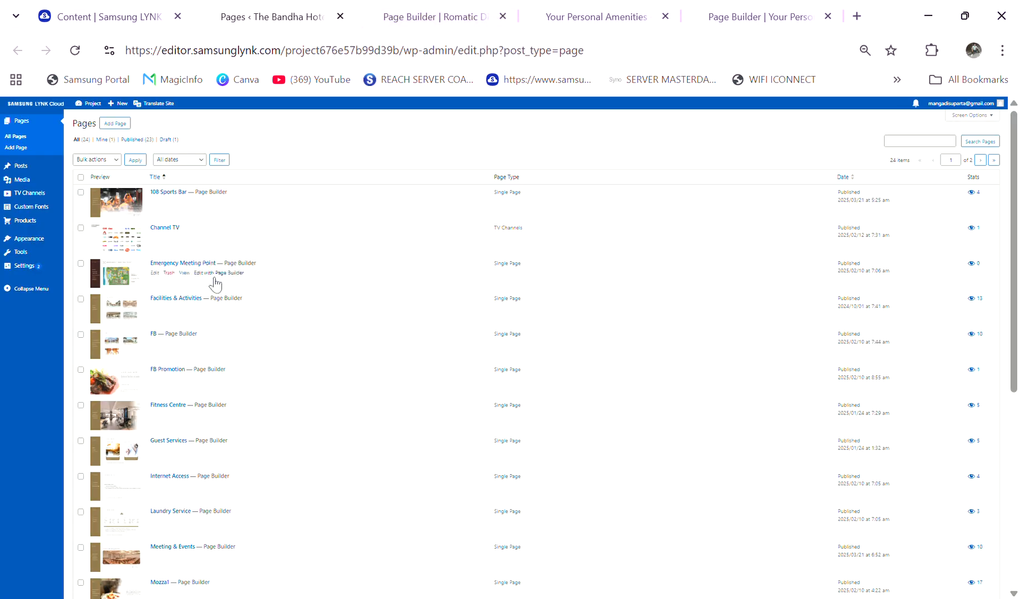
{"action": "scroll", "coordinate": [191, 405], "scroll_direction": "down", "scroll_amount": 5}
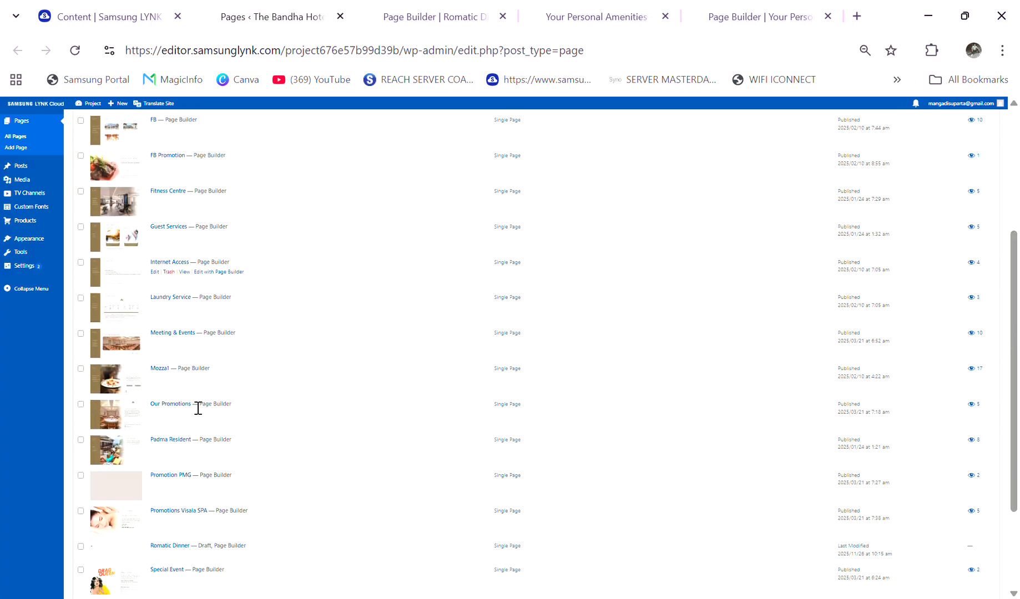
{"action": "scroll", "coordinate": [191, 431], "scroll_direction": "down", "scroll_amount": 3}
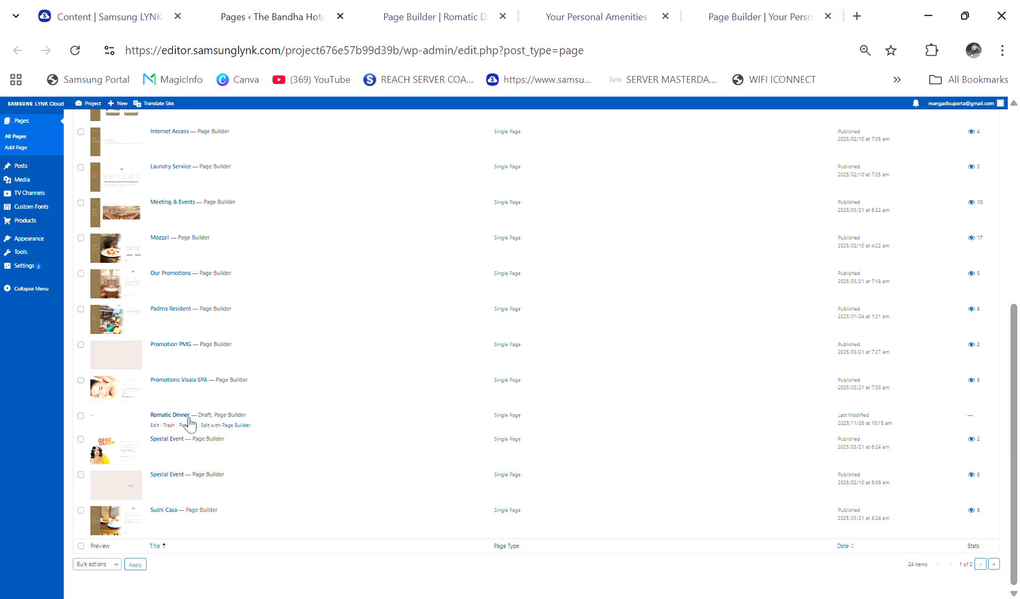
Step: Add a single-column section to the Romatic Dinner page and place an Image widget in it
{"action": "left_click", "coordinate": [476, 7]}
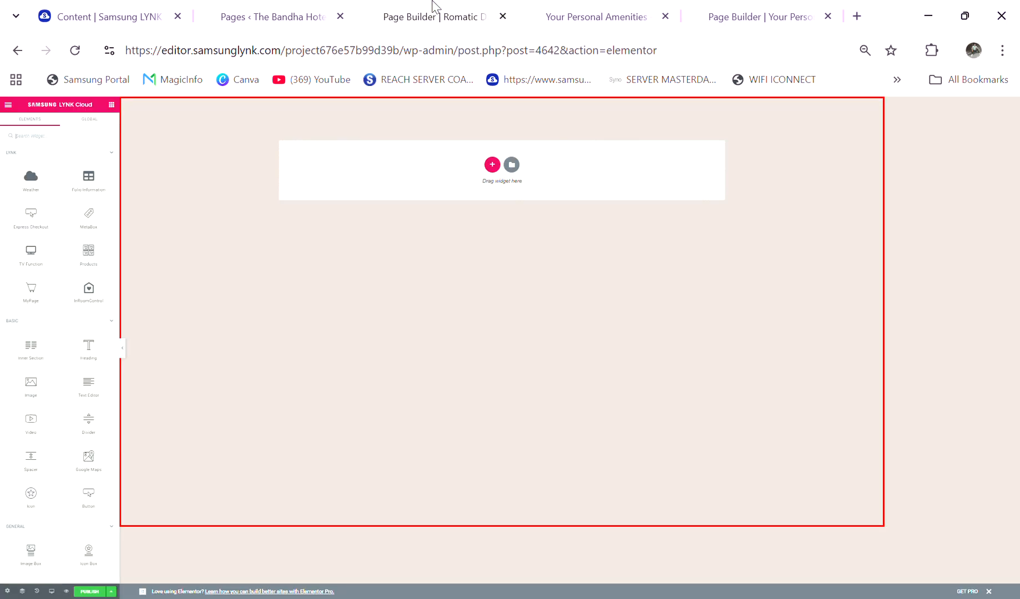
{"action": "left_click", "coordinate": [493, 168]}
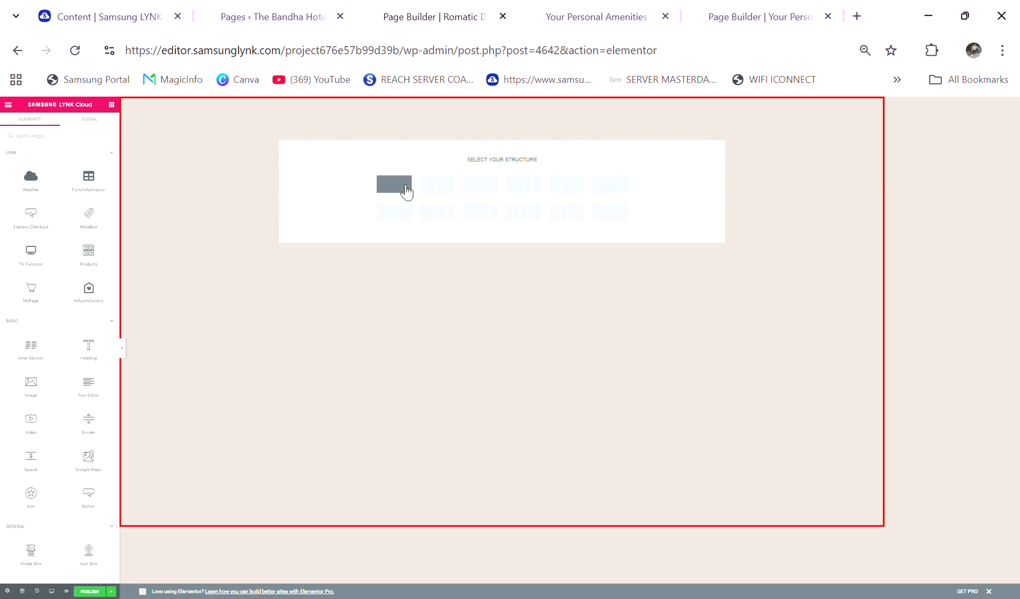
{"action": "left_click", "coordinate": [405, 187]}
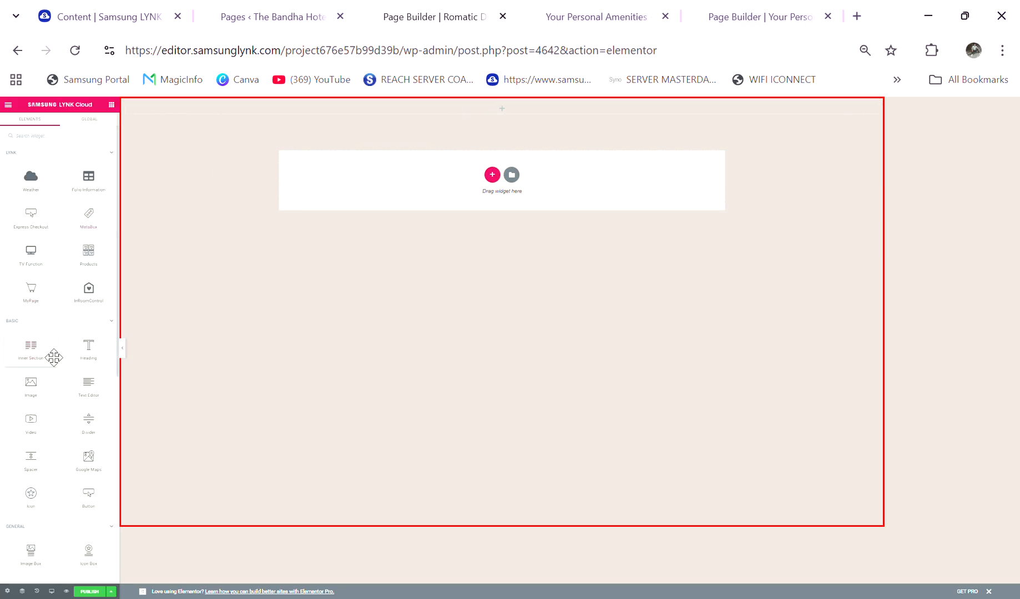
{"action": "left_click_drag", "start_coordinate": [39, 398], "coordinate": [411, 112]}
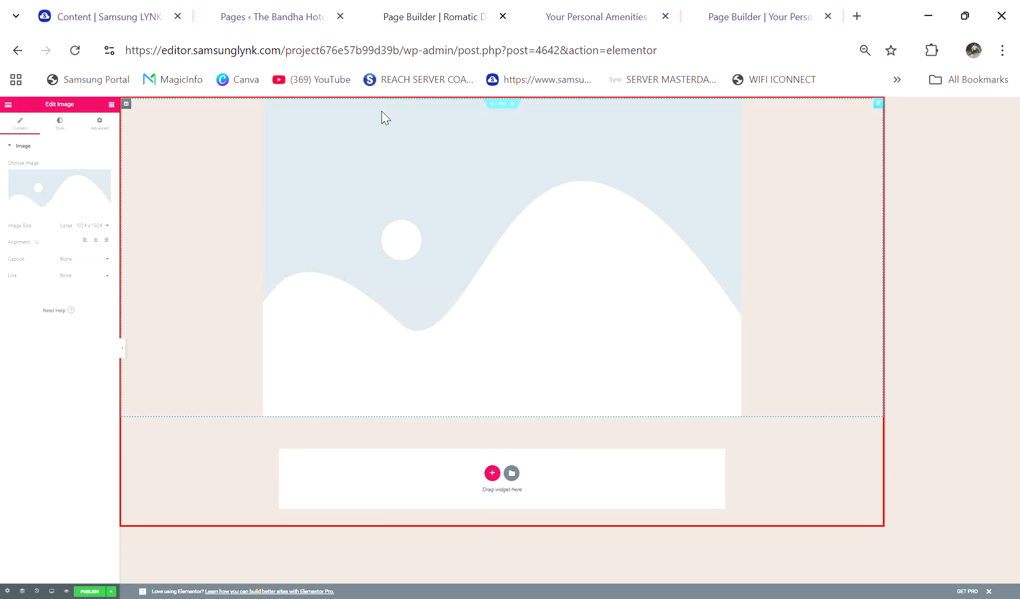
Step: Insert the Romantic-dinner-wire-01.png picture from the media library into the image widget
{"action": "left_click", "coordinate": [62, 207]}
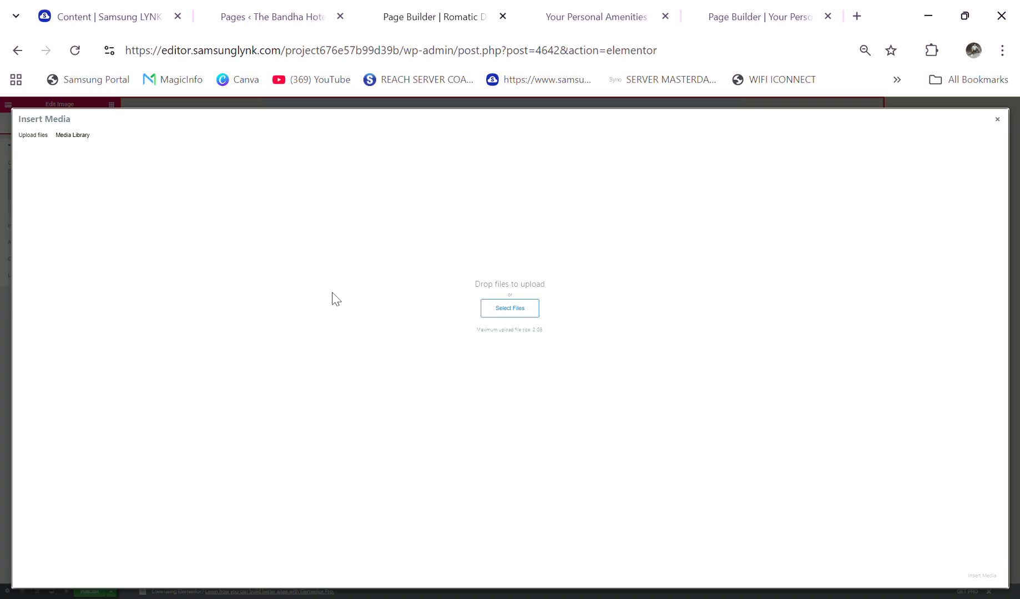
{"action": "left_click", "coordinate": [73, 134]}
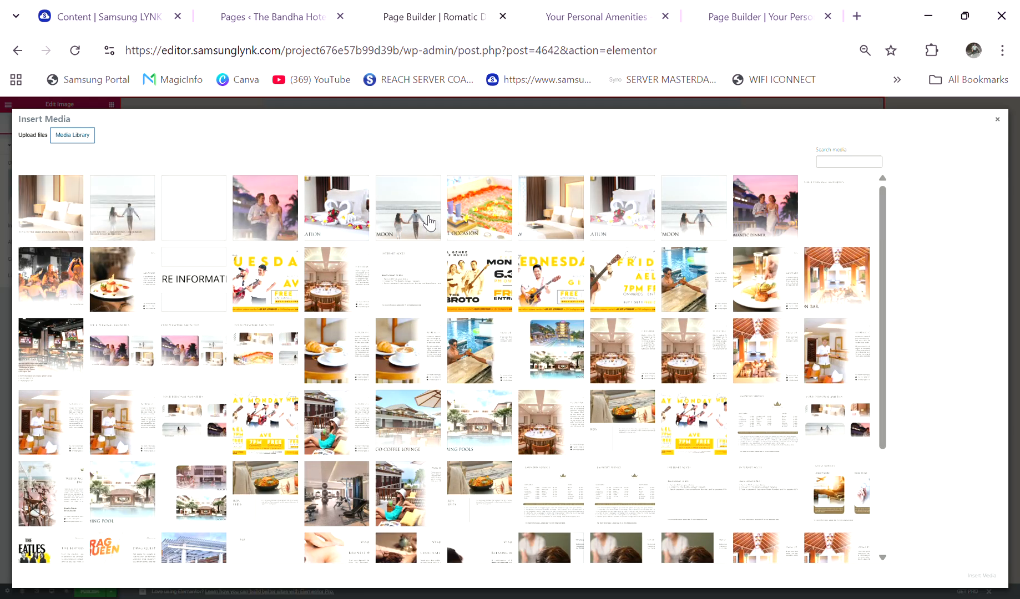
{"action": "left_click", "coordinate": [272, 214]}
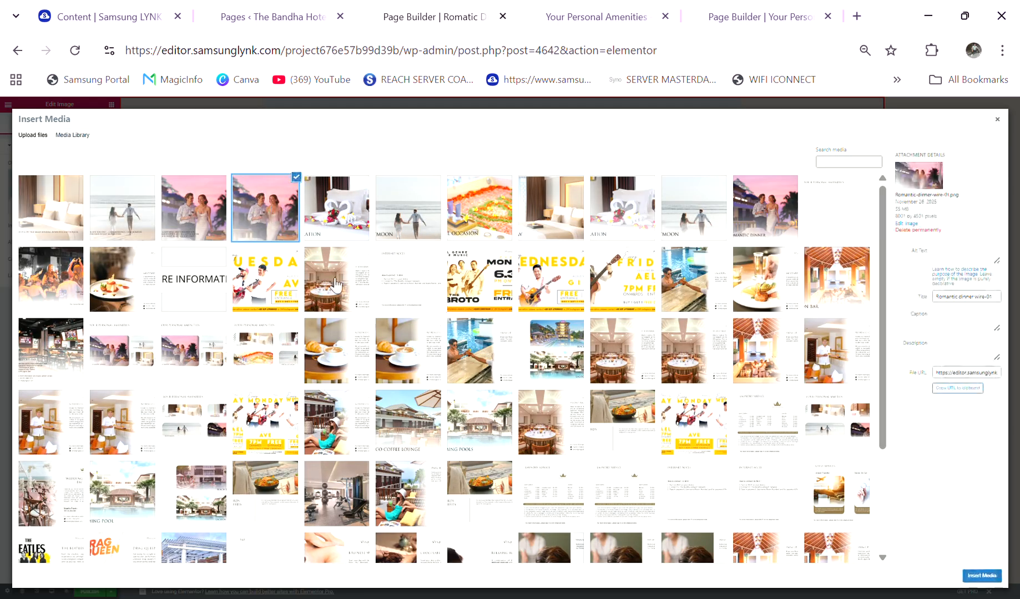
{"action": "left_click", "coordinate": [982, 575]}
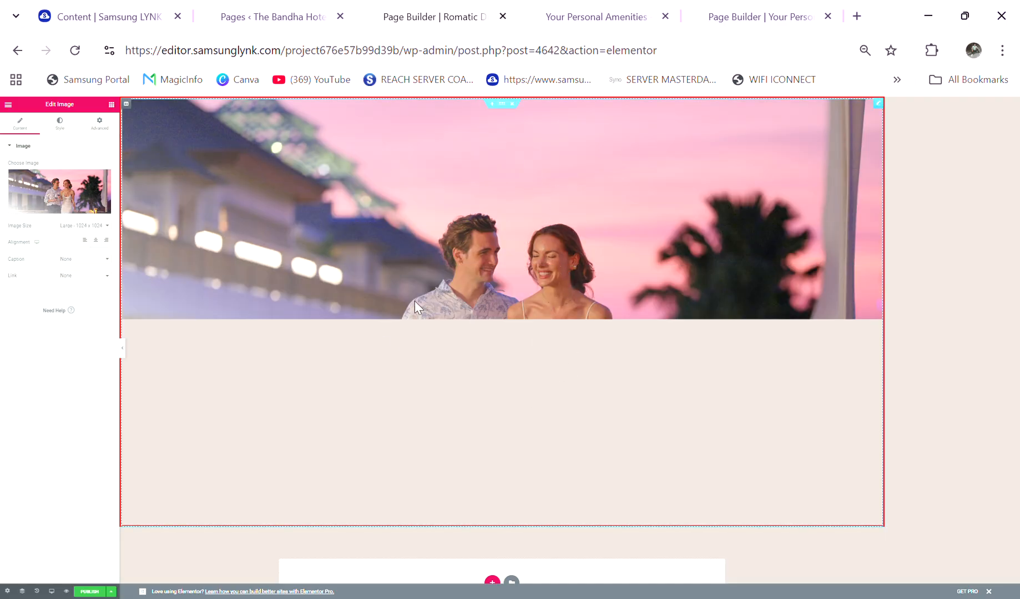
{"action": "left_click", "coordinate": [278, 16]}
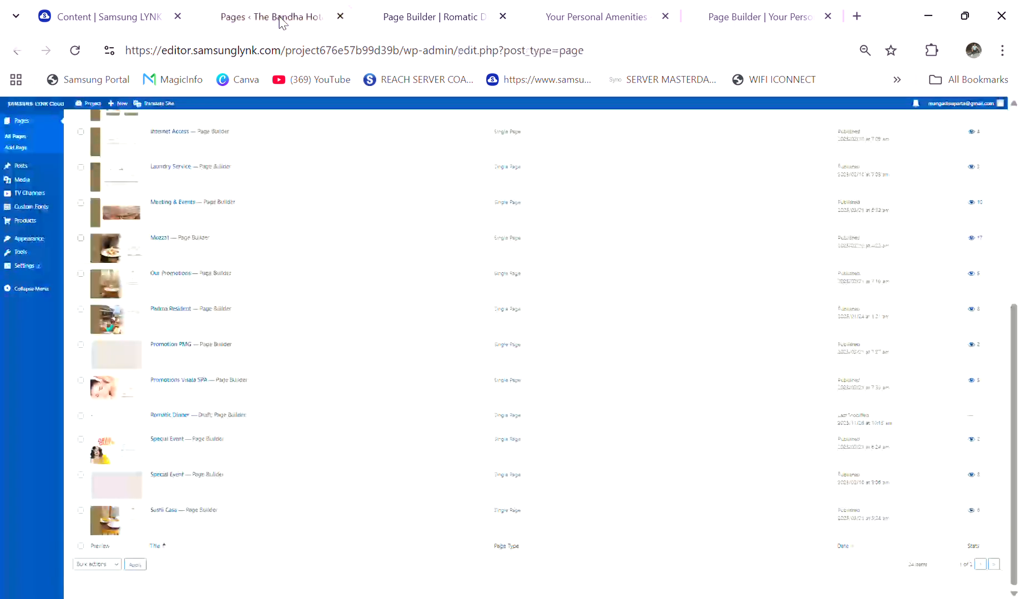
{"action": "left_click", "coordinate": [433, 10]}
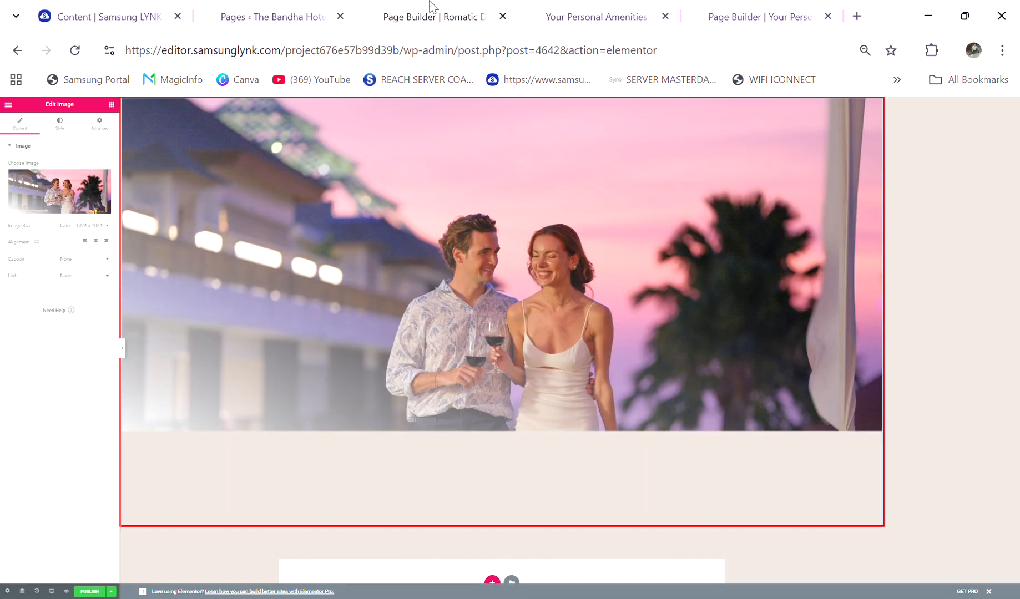
{"action": "left_click", "coordinate": [62, 209]}
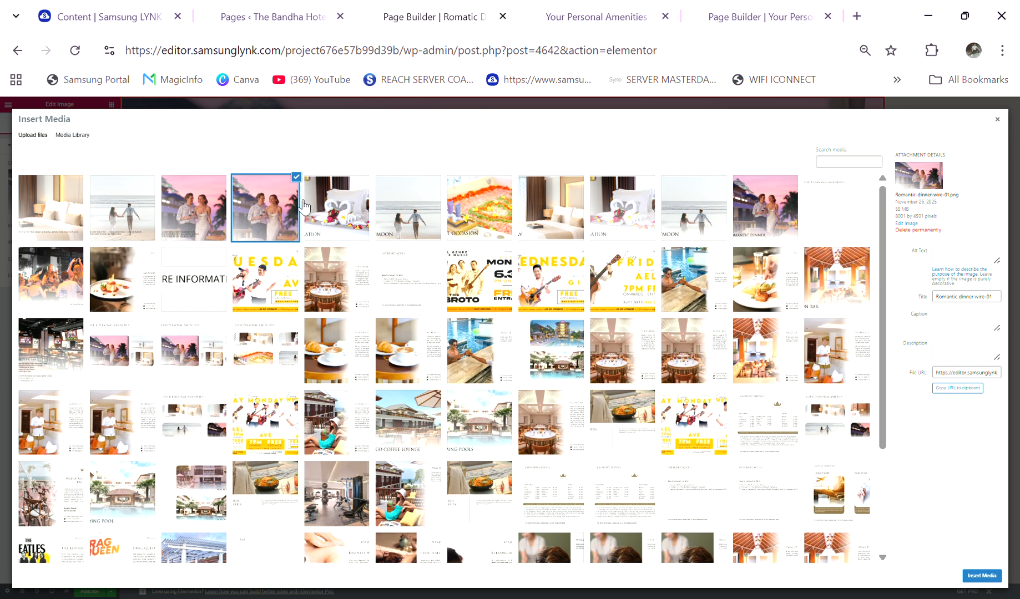
{"action": "left_click", "coordinate": [564, 7]}
{"action": "left_click", "coordinate": [429, 8]}
{"action": "left_click", "coordinate": [1005, 124]}
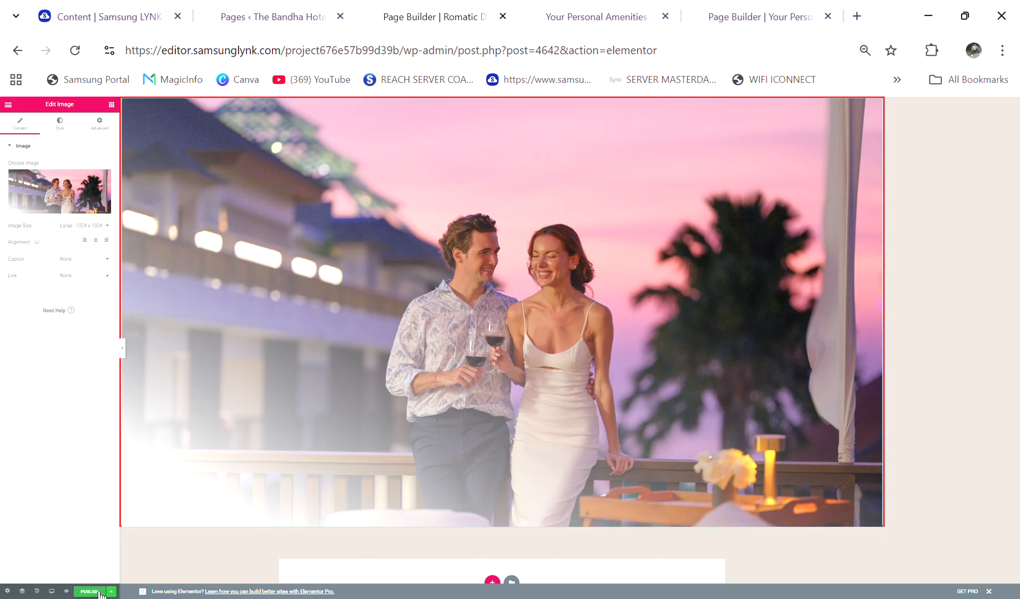
Step: Refresh the page list and view the published Romatic Dinner page
{"action": "left_click", "coordinate": [258, 12]}
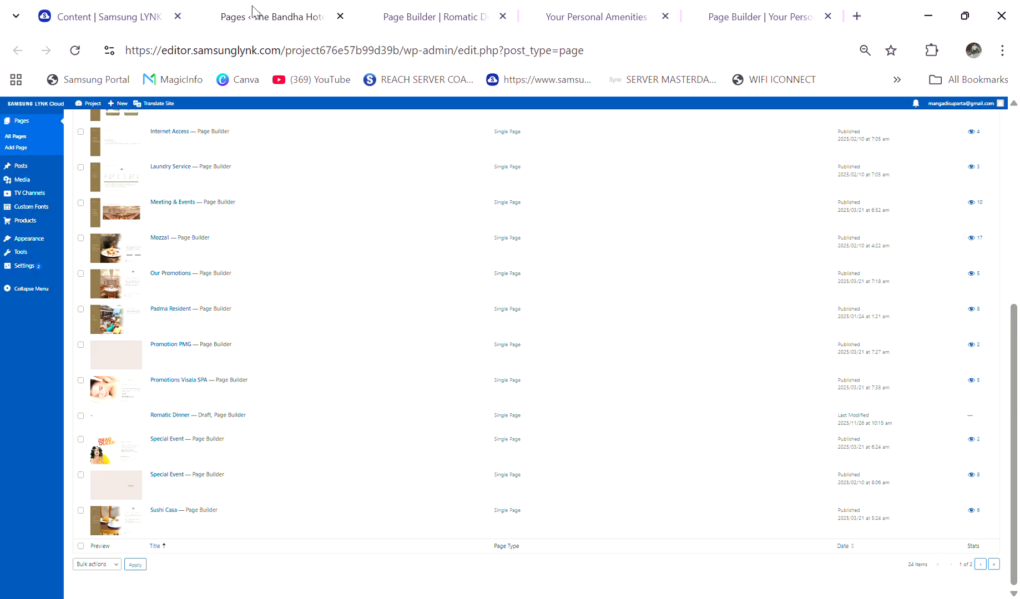
{"action": "left_click", "coordinate": [75, 50]}
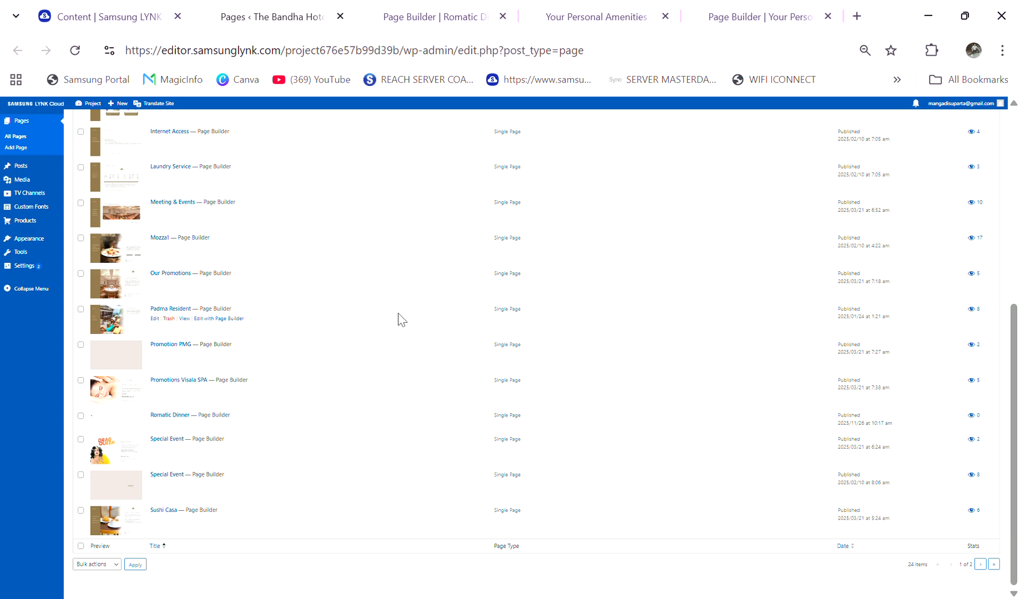
{"action": "scroll", "coordinate": [236, 277], "scroll_direction": "up", "scroll_amount": 6}
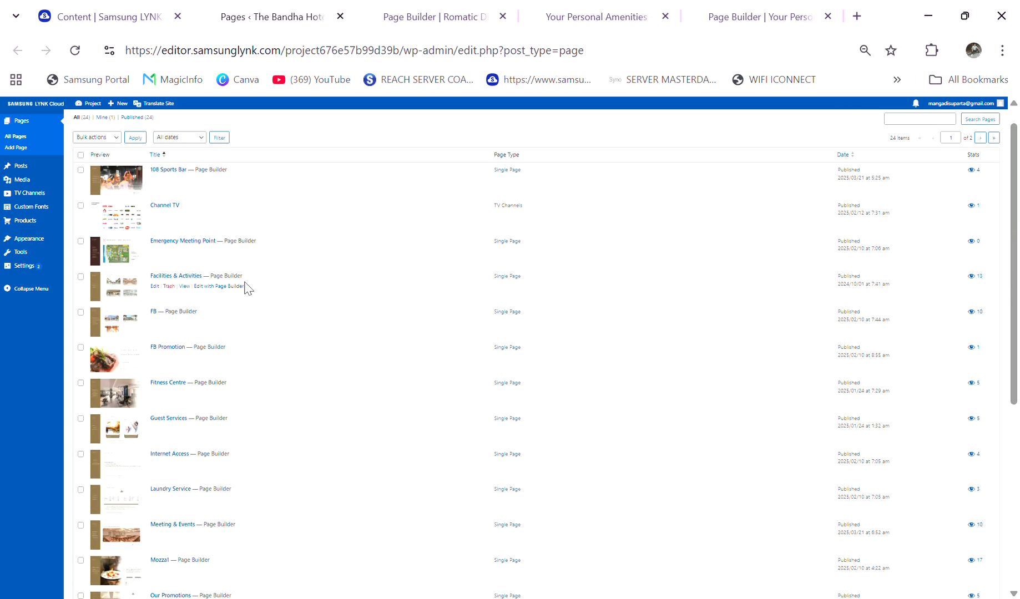
{"action": "scroll", "coordinate": [204, 353], "scroll_direction": "down", "scroll_amount": 3}
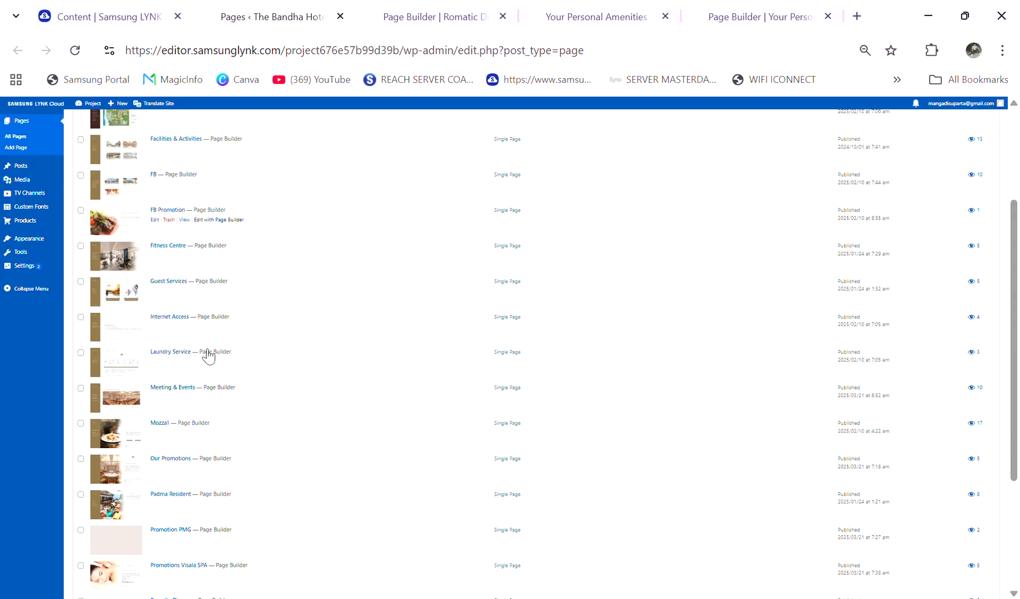
{"action": "scroll", "coordinate": [202, 419], "scroll_direction": "down", "scroll_amount": 3}
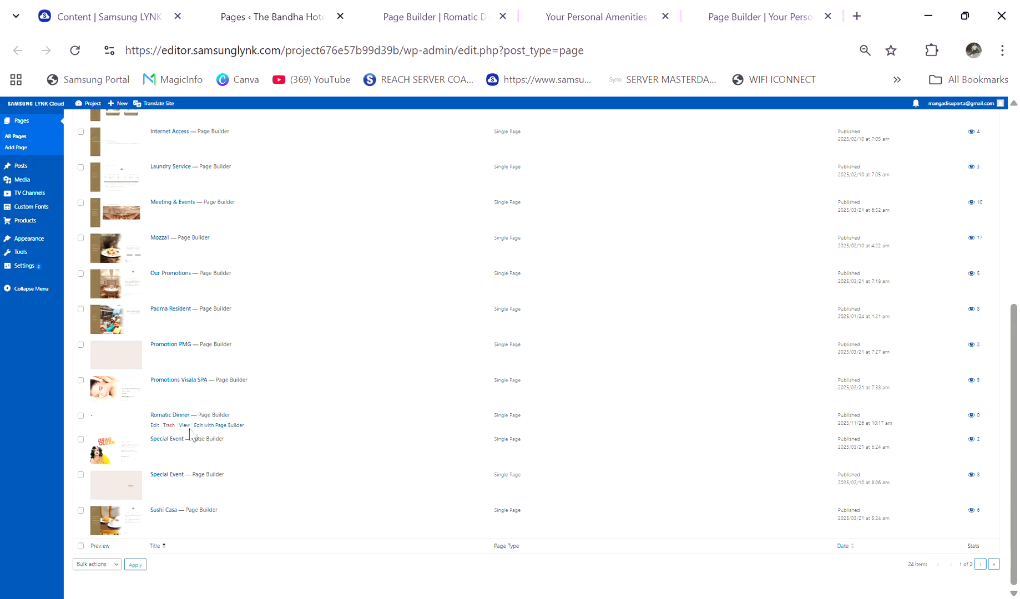
{"action": "left_click", "coordinate": [190, 426]}
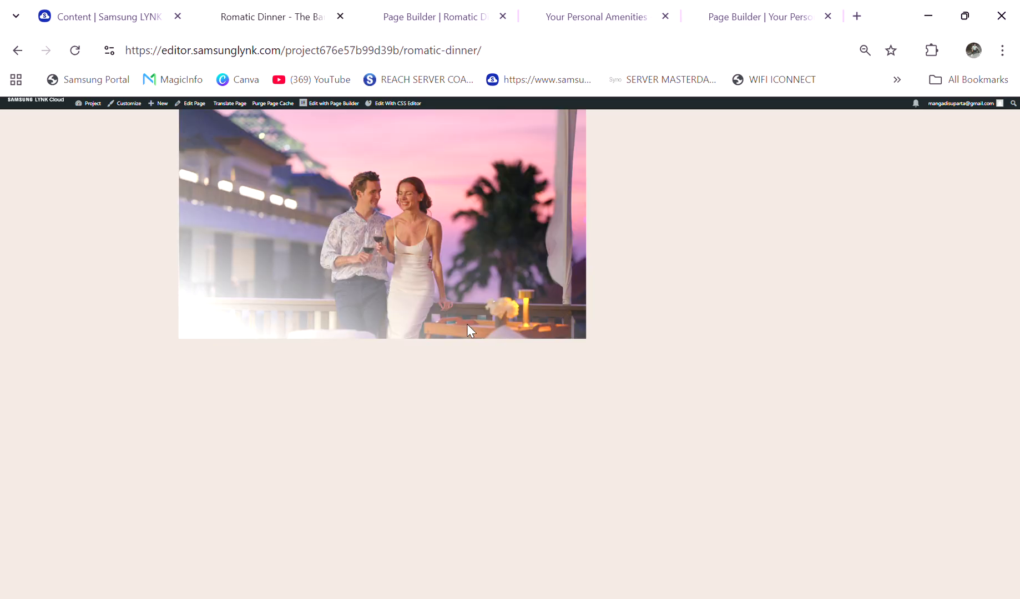
Step: Link the Romantic Dinner image button on Your Personal Amenities to the Romatic Dinner page's URL and update the page
{"action": "left_click", "coordinate": [295, 49]}
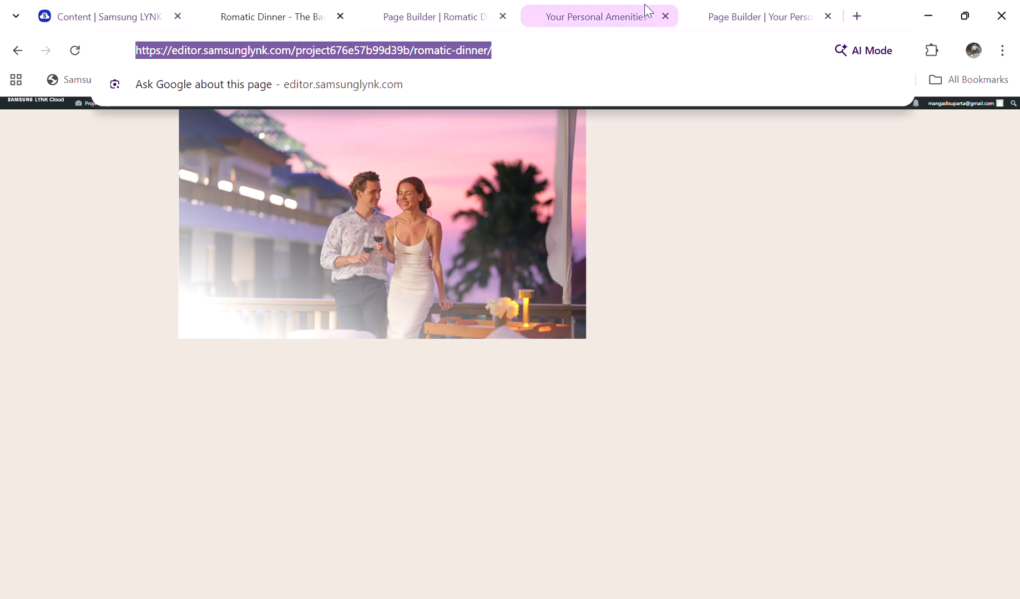
{"action": "left_click", "coordinate": [712, 8]}
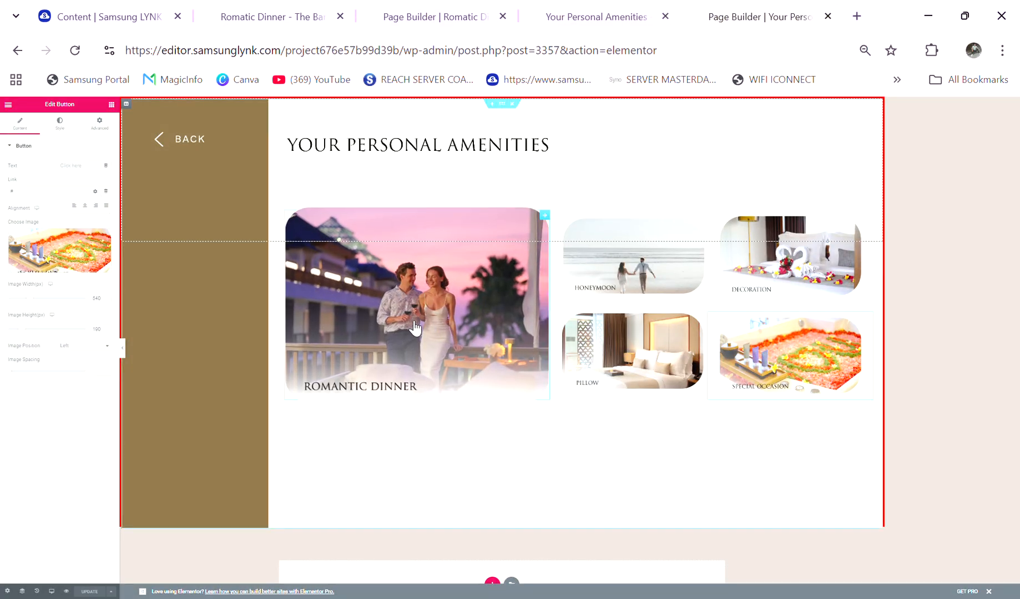
{"action": "left_click", "coordinate": [394, 305]}
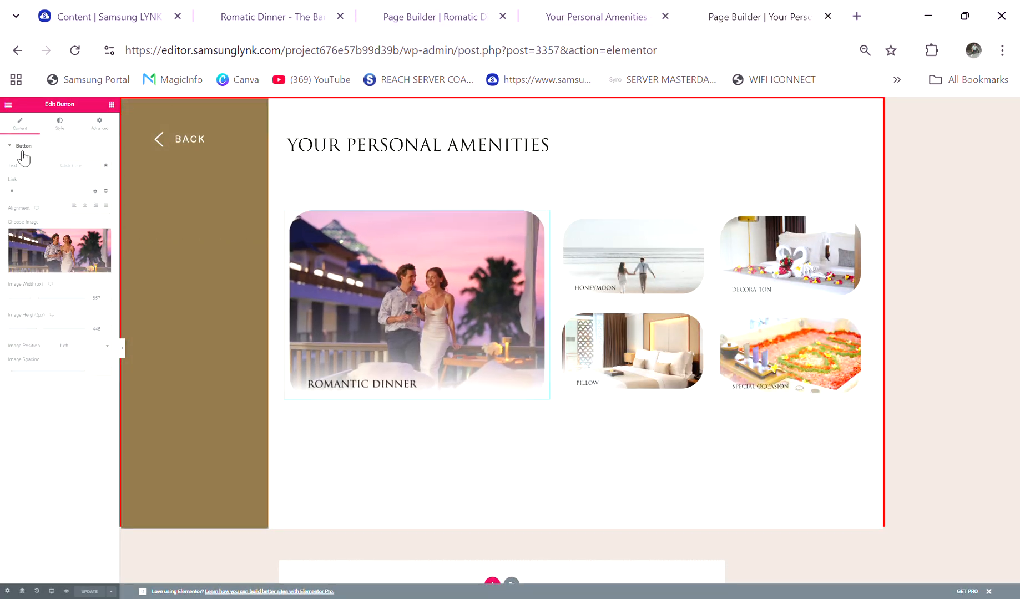
{"action": "left_click", "coordinate": [26, 194]}
{"action": "left_click_drag", "start_coordinate": [26, 198], "coordinate": [2, 197]}
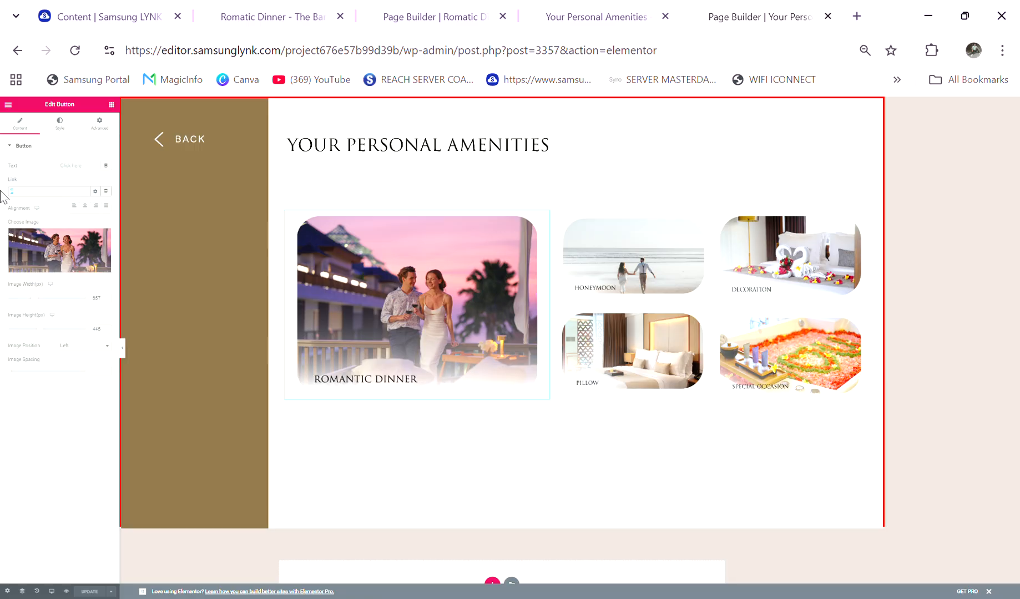
{"action": "key", "text": "ctrl+v"}
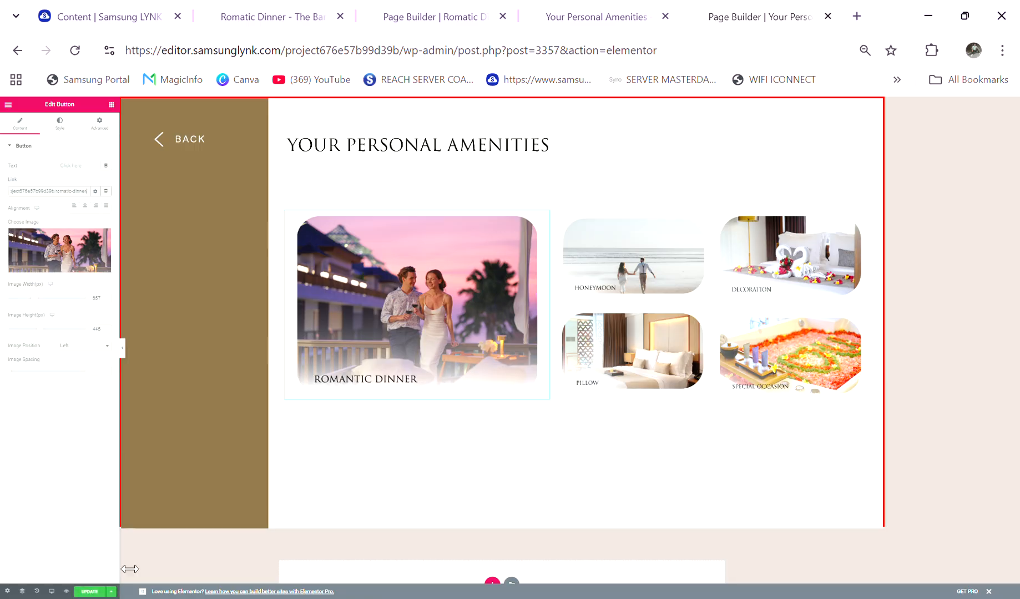
{"action": "left_click", "coordinate": [92, 592]}
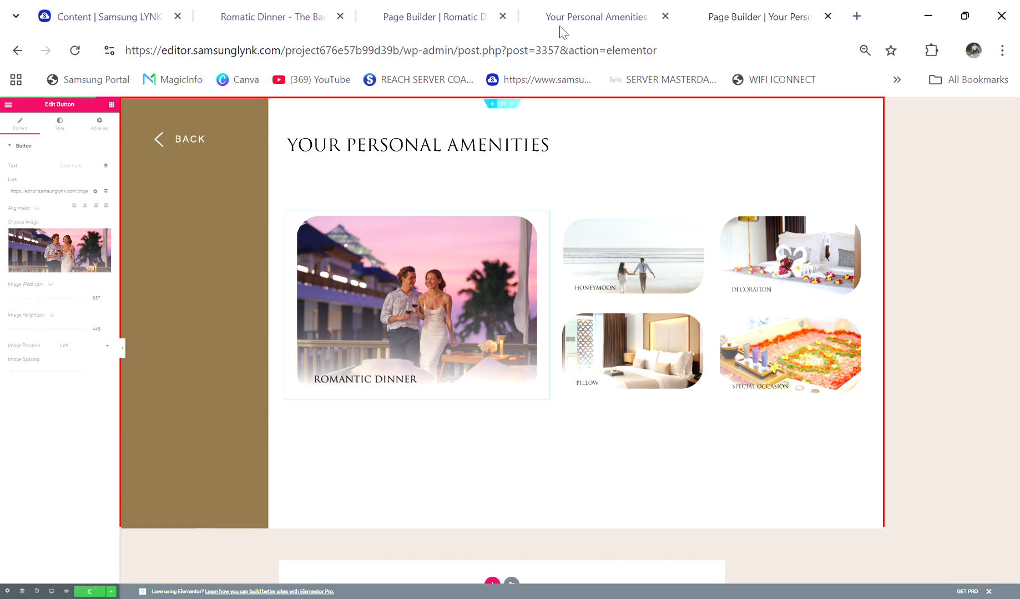
Step: Reload the live Your Personal Amenities page to check the updated Romantic Dinner button
{"action": "left_click", "coordinate": [577, 8]}
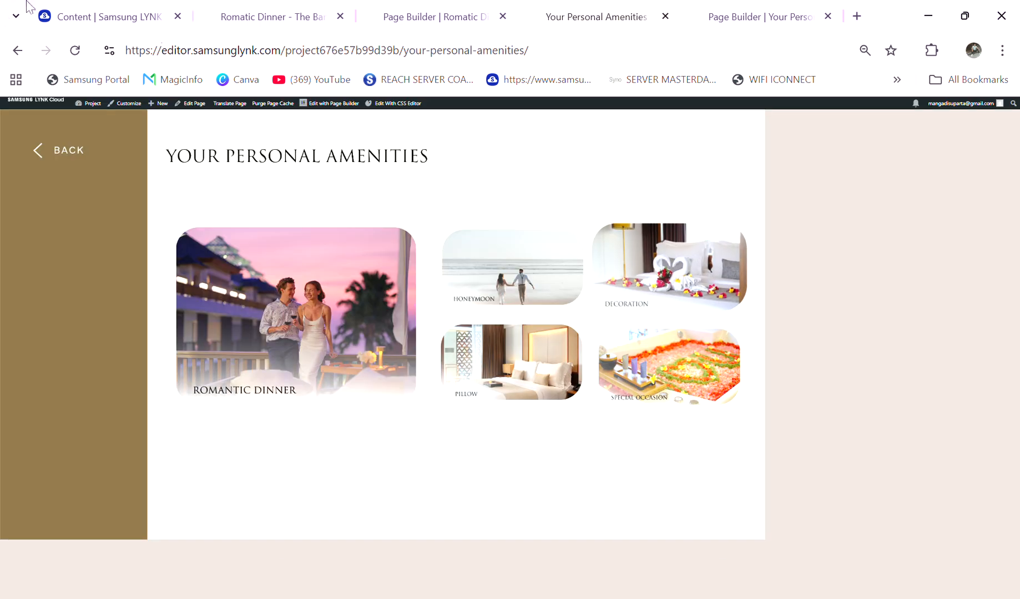
{"action": "left_click", "coordinate": [75, 51]}
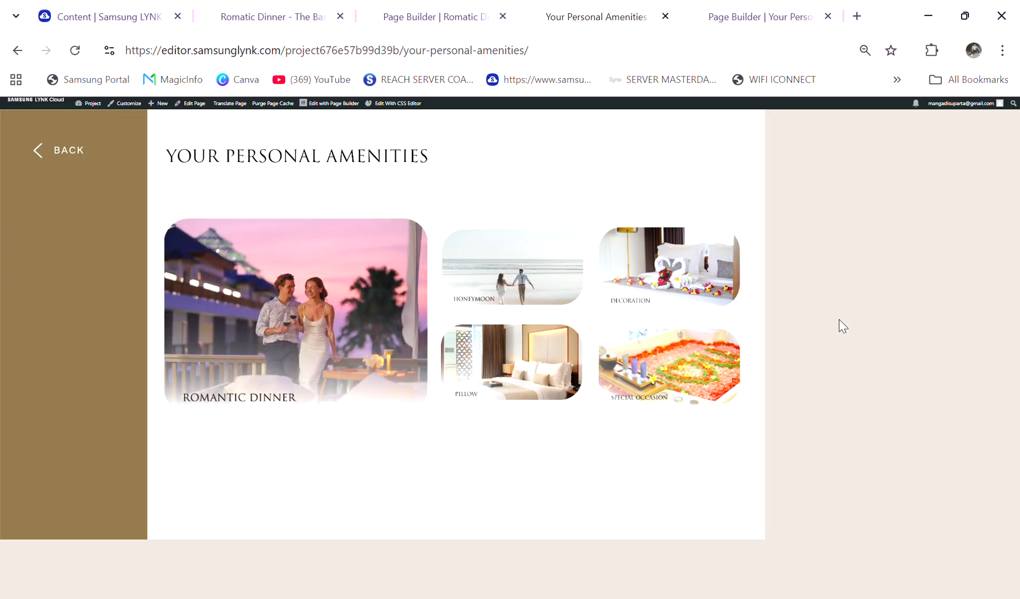
{"action": "key", "text": "F5"}
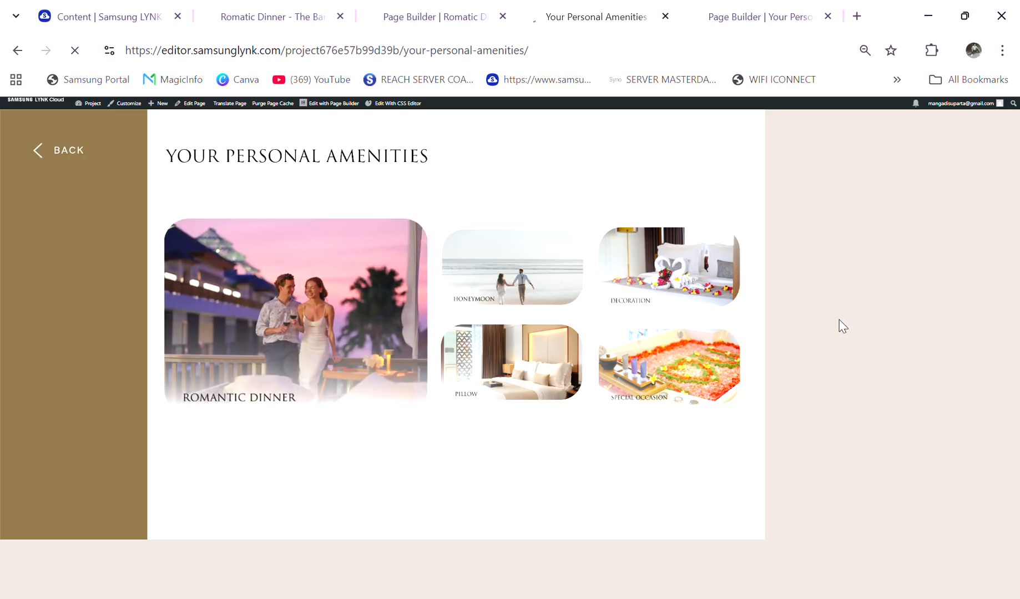